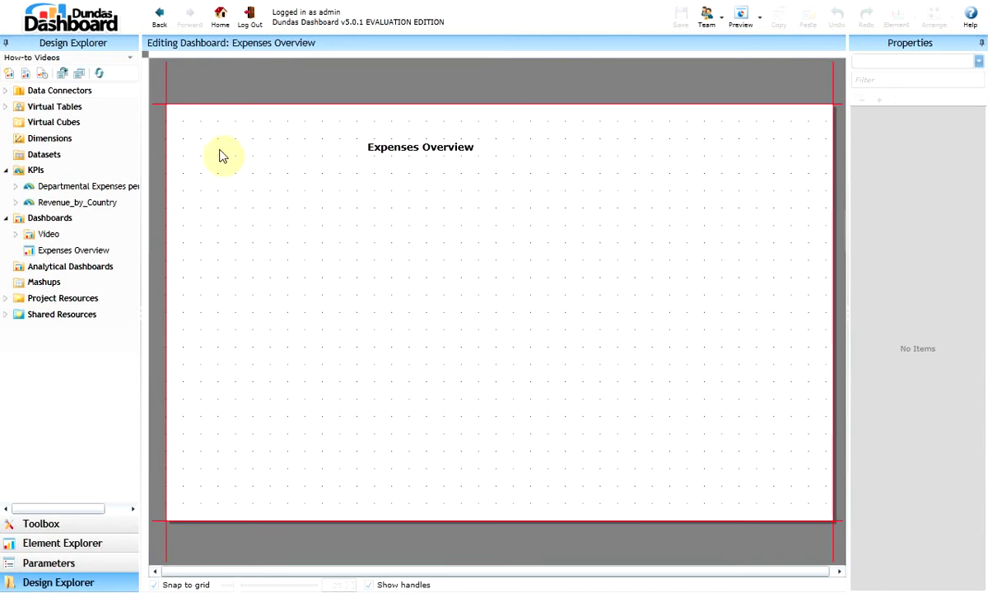
- Open the Company virtual table, review its data sources, columns and query, and preview its rows
{"action": "left_click", "coordinate": [11, 108]}
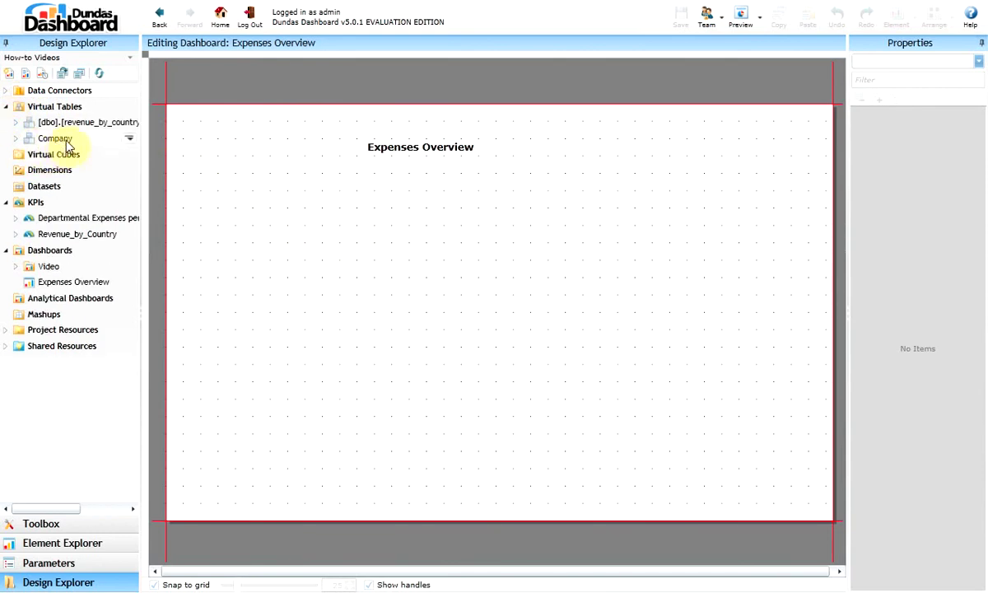
{"action": "left_click", "coordinate": [128, 138]}
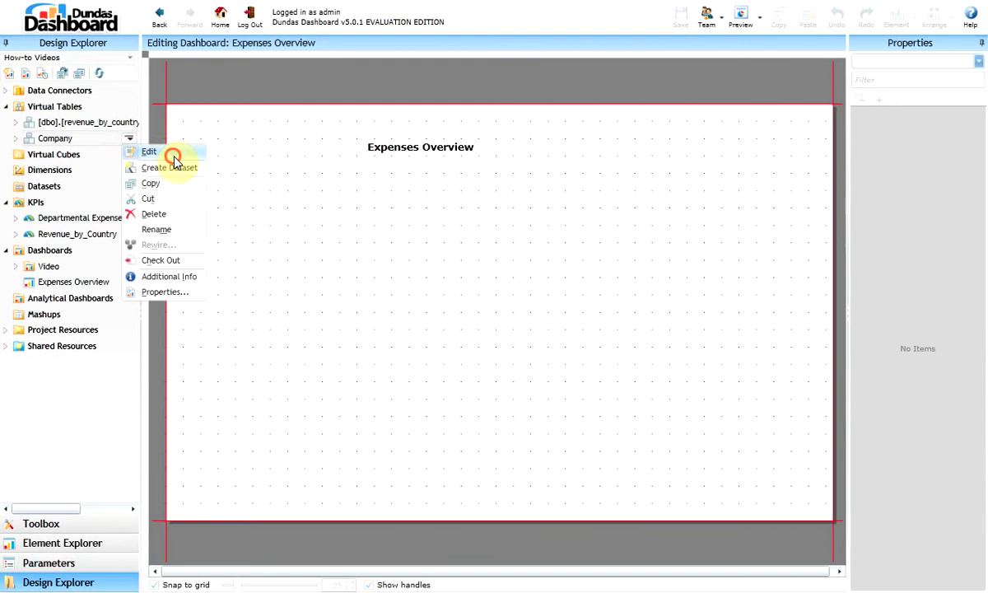
{"action": "key", "text": "Return"}
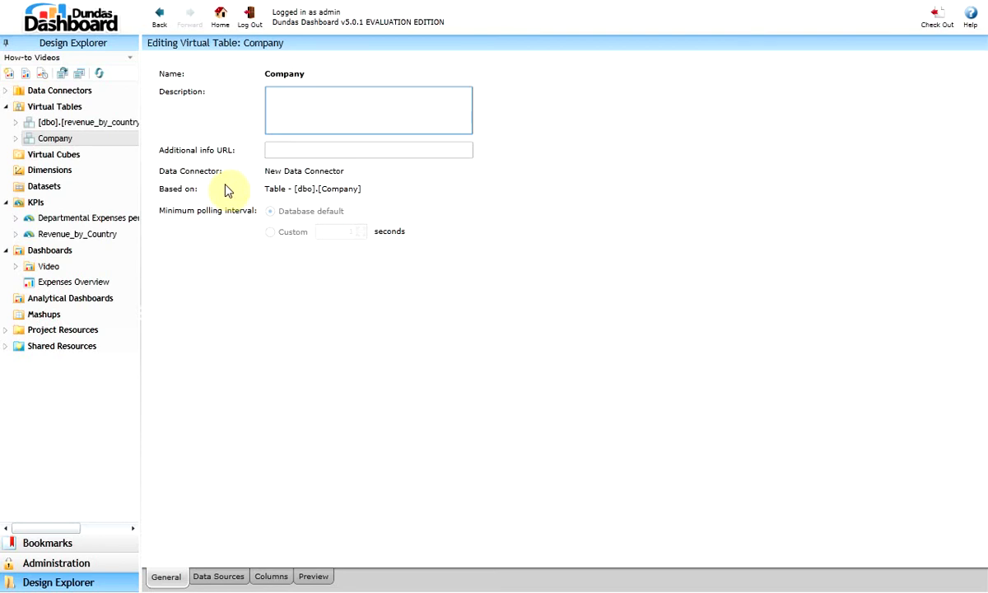
{"action": "left_click", "coordinate": [218, 574]}
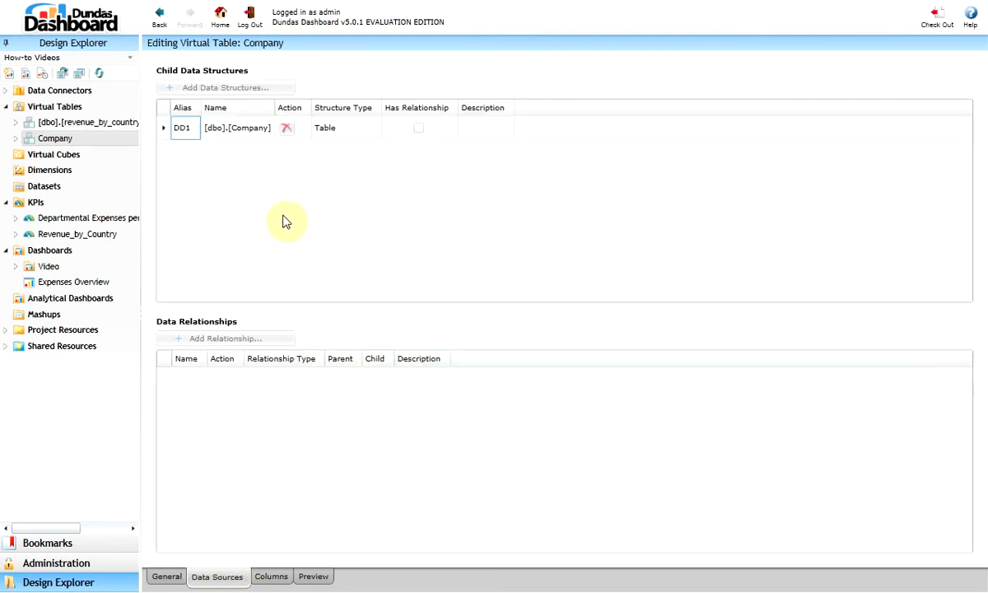
{"action": "left_click", "coordinate": [272, 576]}
{"action": "left_click", "coordinate": [312, 576]}
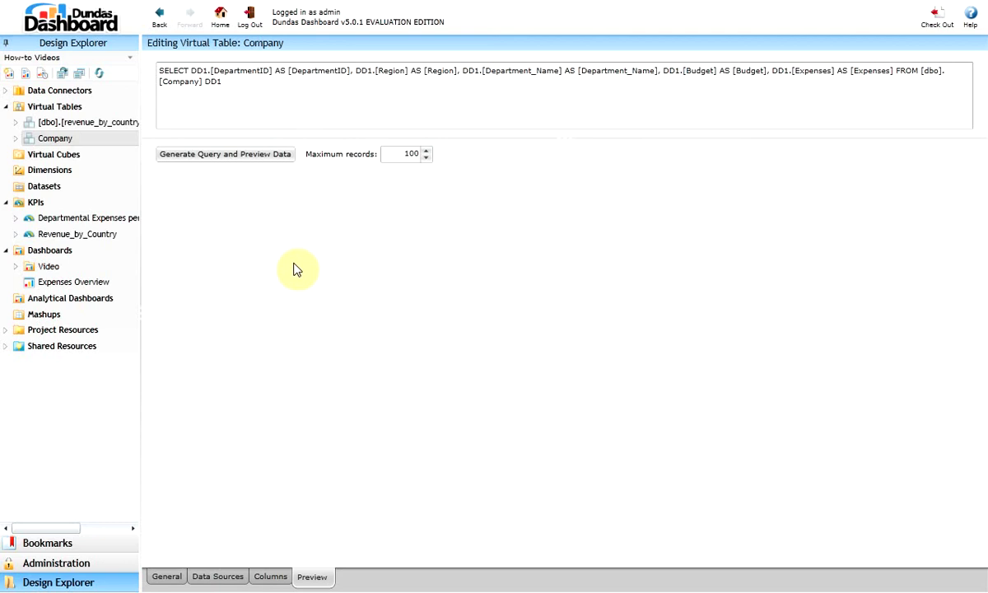
{"action": "left_click", "coordinate": [255, 160]}
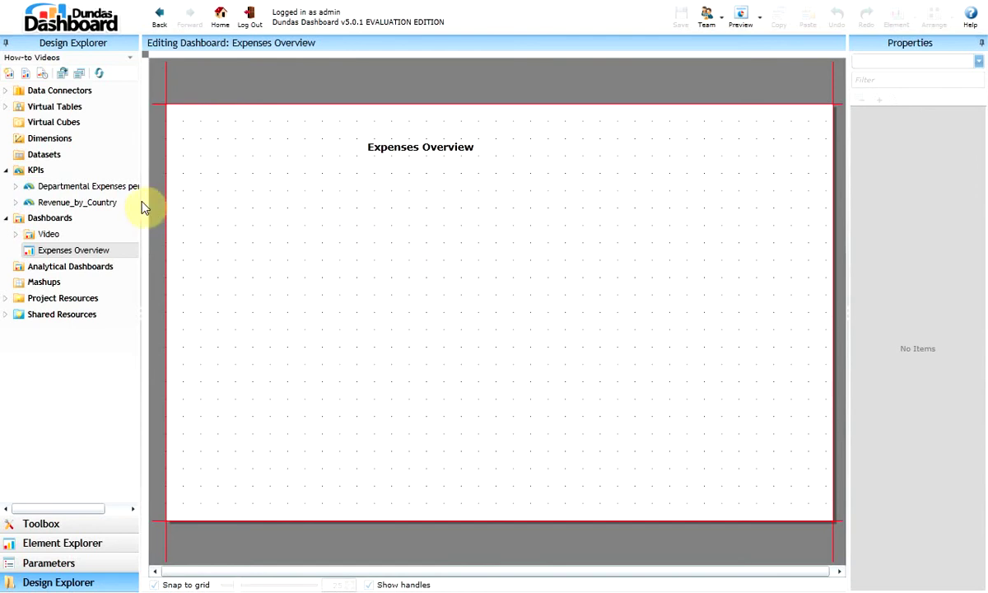
- Edit the Departmental Expenses per Region KPI and check it out from its Dimensions tab
{"action": "left_click_drag", "start_coordinate": [141, 201], "coordinate": [178, 194]}
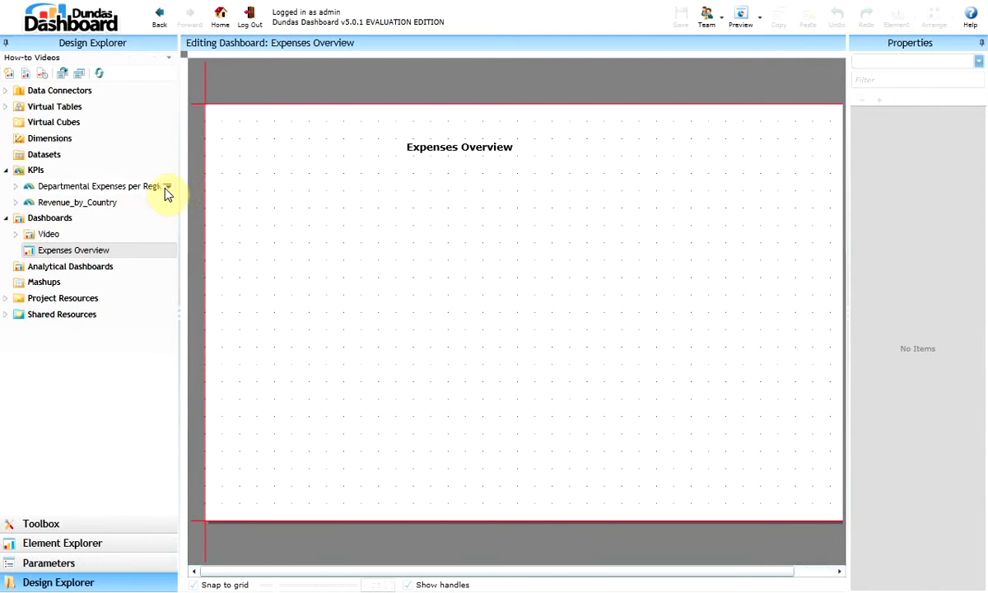
{"action": "left_click", "coordinate": [167, 187]}
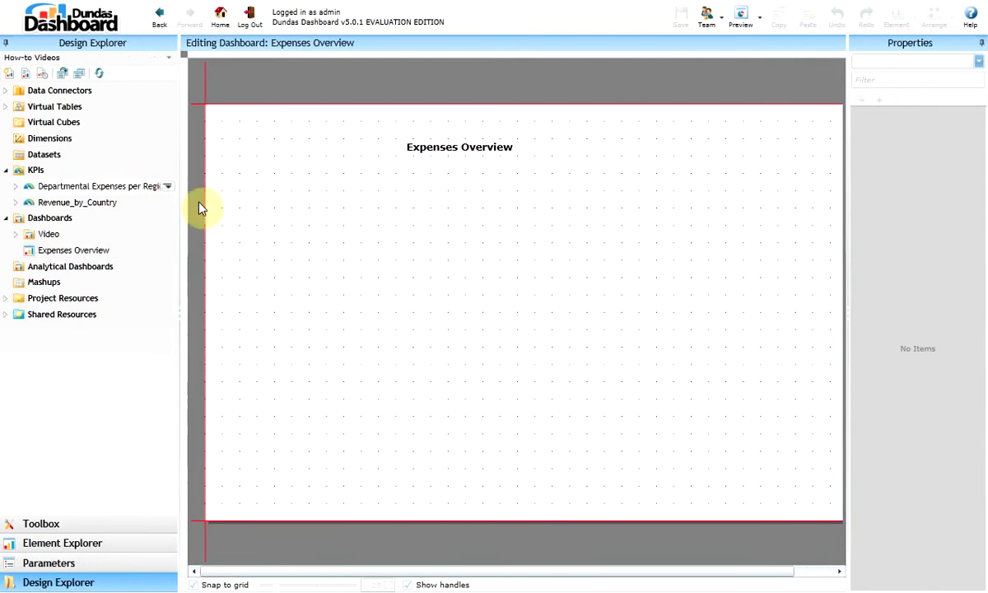
{"action": "left_click", "coordinate": [428, 296]}
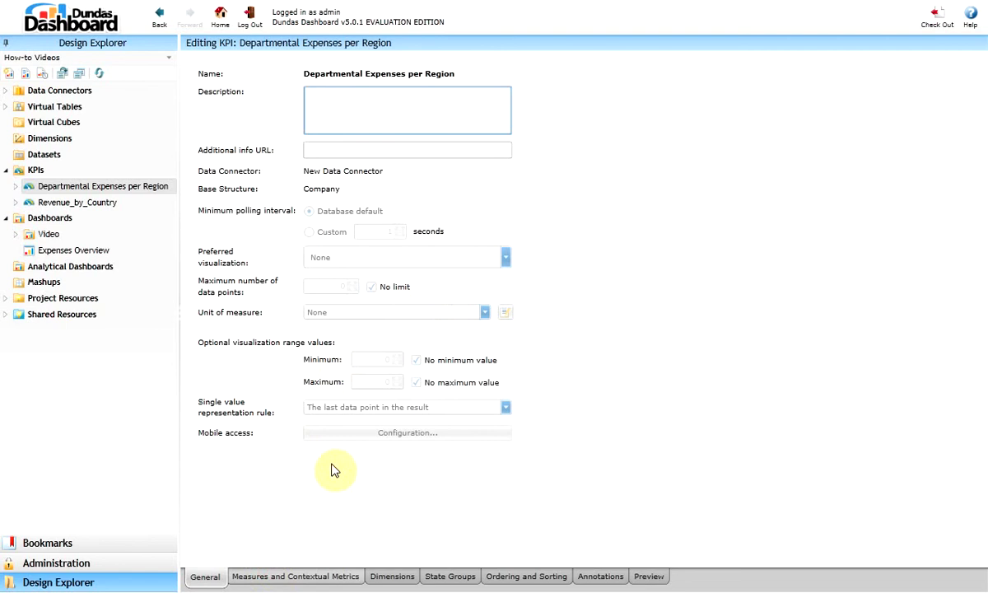
{"action": "left_click", "coordinate": [293, 576]}
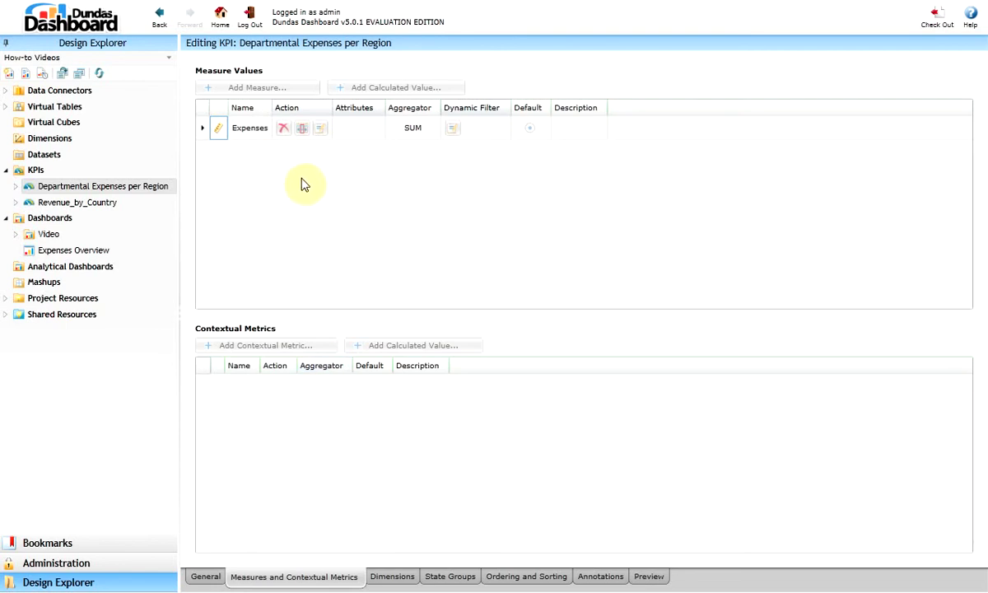
{"action": "left_click", "coordinate": [388, 576]}
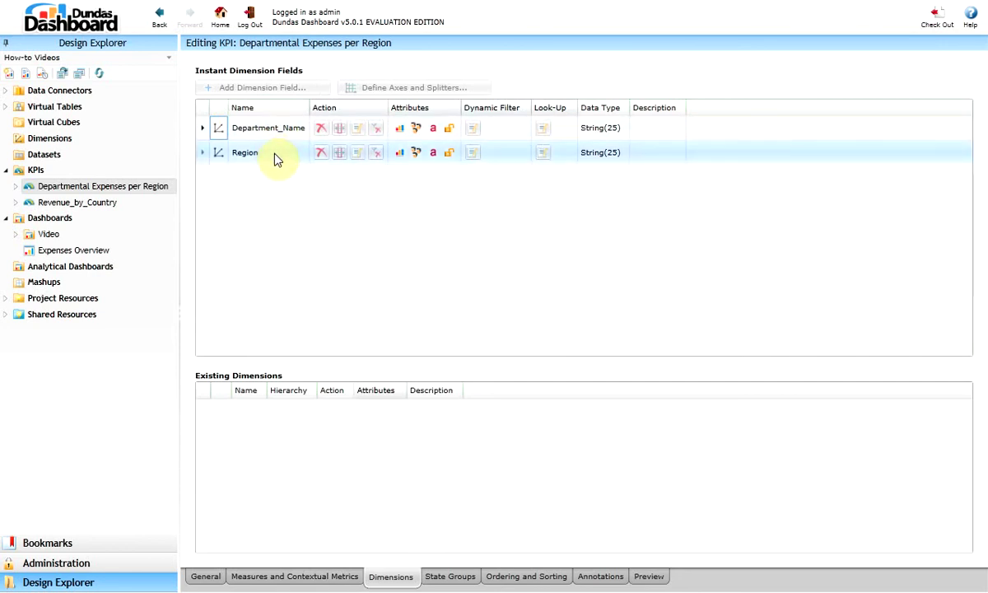
{"action": "left_click", "coordinate": [935, 18]}
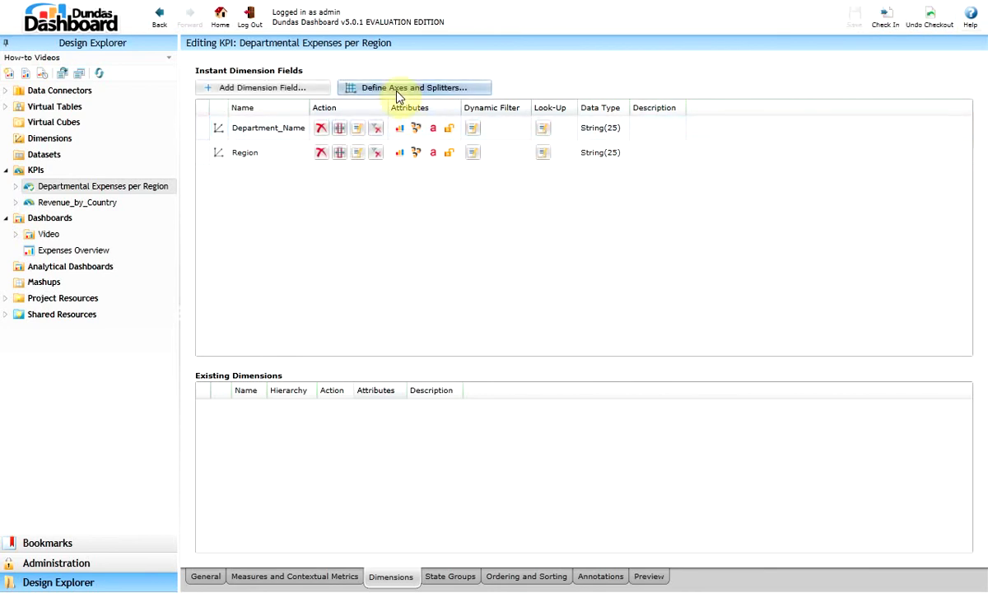
- Set Department_Name and Region as axes, with Department_Name as the splitter
{"action": "left_click", "coordinate": [398, 93]}
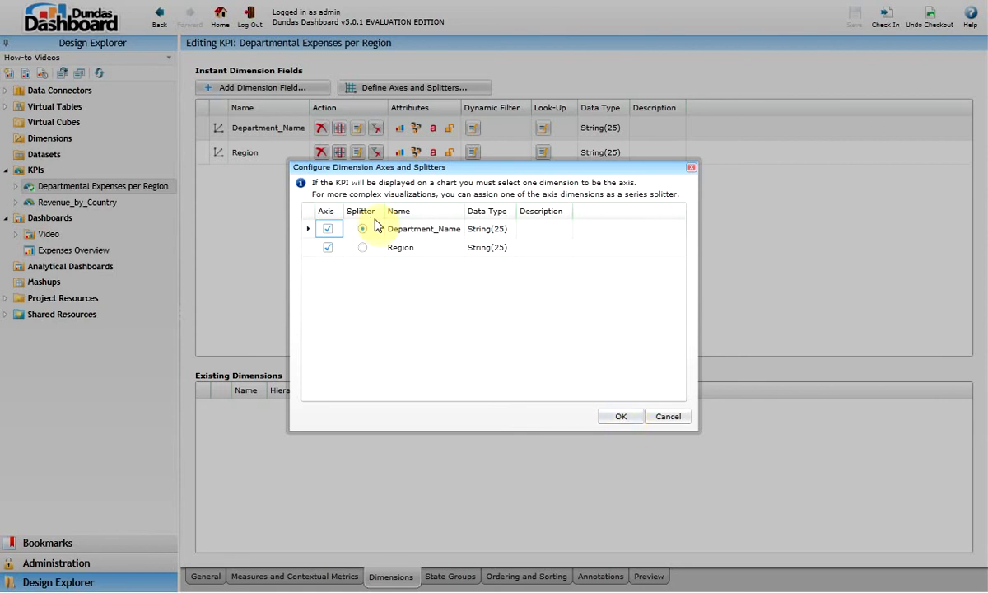
{"action": "left_click", "coordinate": [624, 418]}
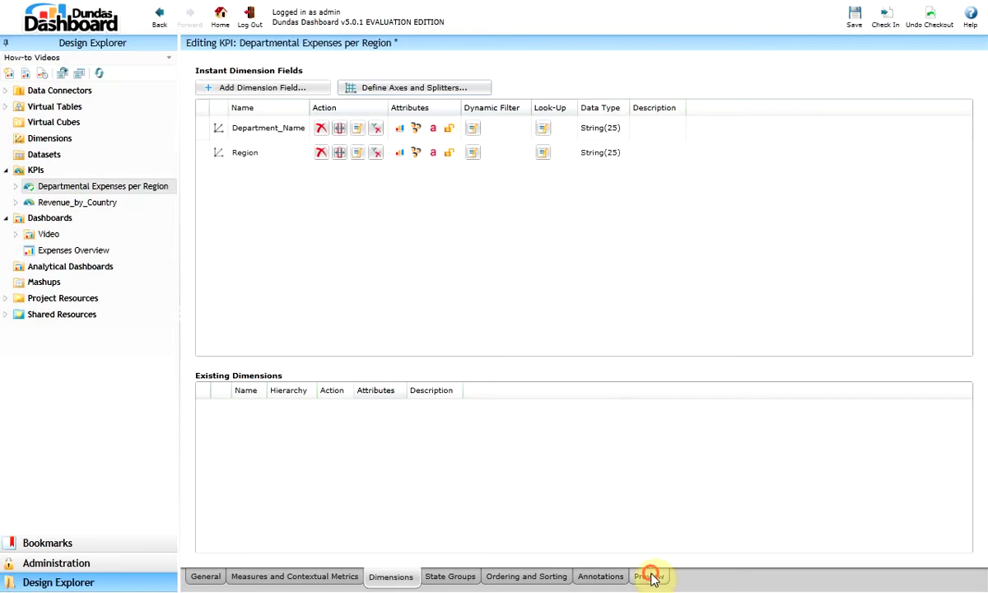
{"action": "left_click", "coordinate": [648, 576]}
- Load the KPI's ten preview records, then confirm checking the KPI back in
{"action": "left_click", "coordinate": [280, 210]}
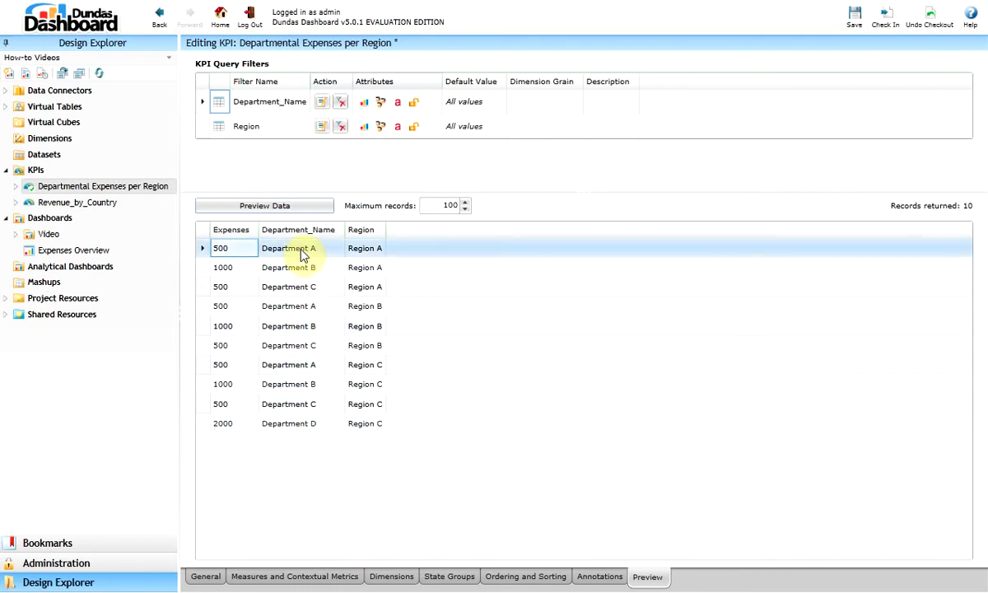
{"action": "left_click", "coordinate": [883, 15]}
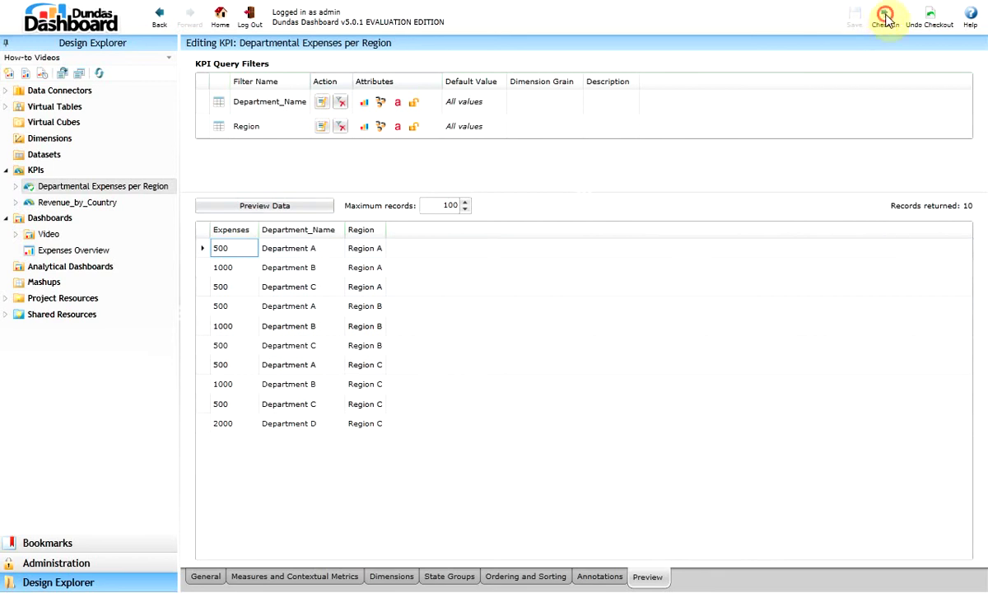
{"action": "left_click", "coordinate": [884, 15]}
{"action": "left_click", "coordinate": [535, 353]}
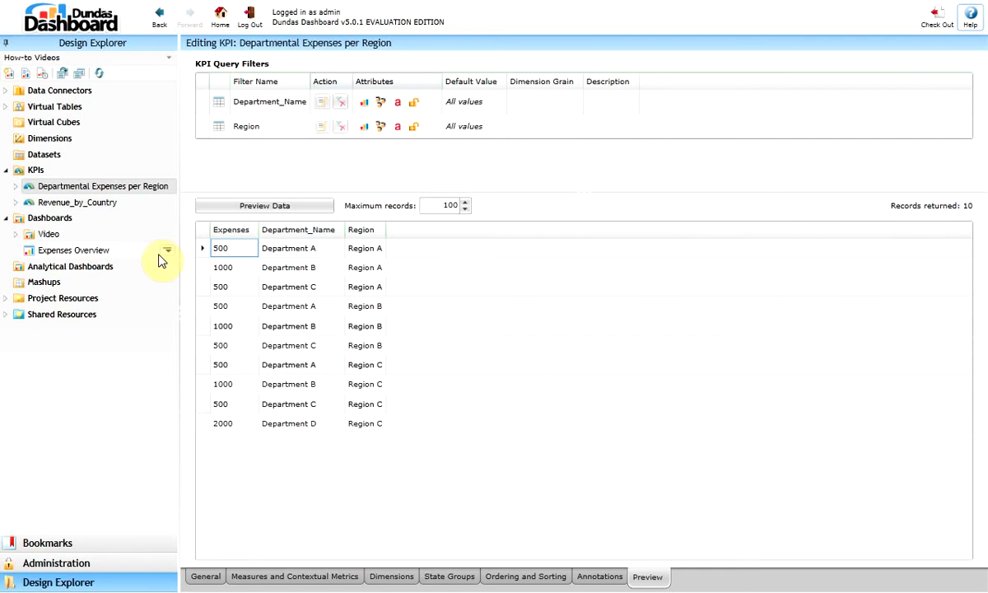
{"action": "left_click", "coordinate": [168, 256]}
- Check out the Expenses Overview dashboard and place a resized stacked bar chart under the title
{"action": "left_click", "coordinate": [194, 261]}
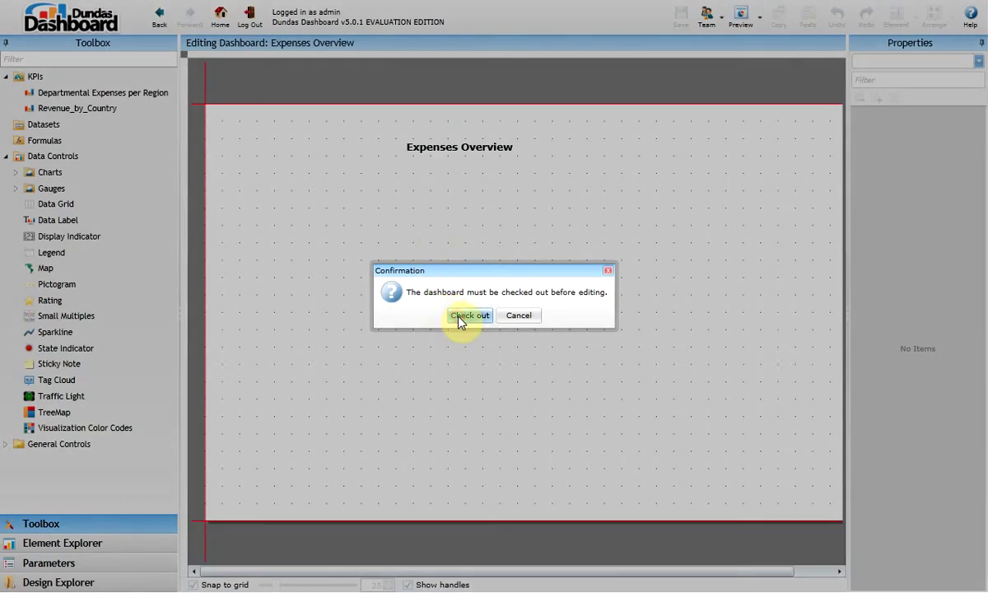
{"action": "left_click", "coordinate": [467, 315]}
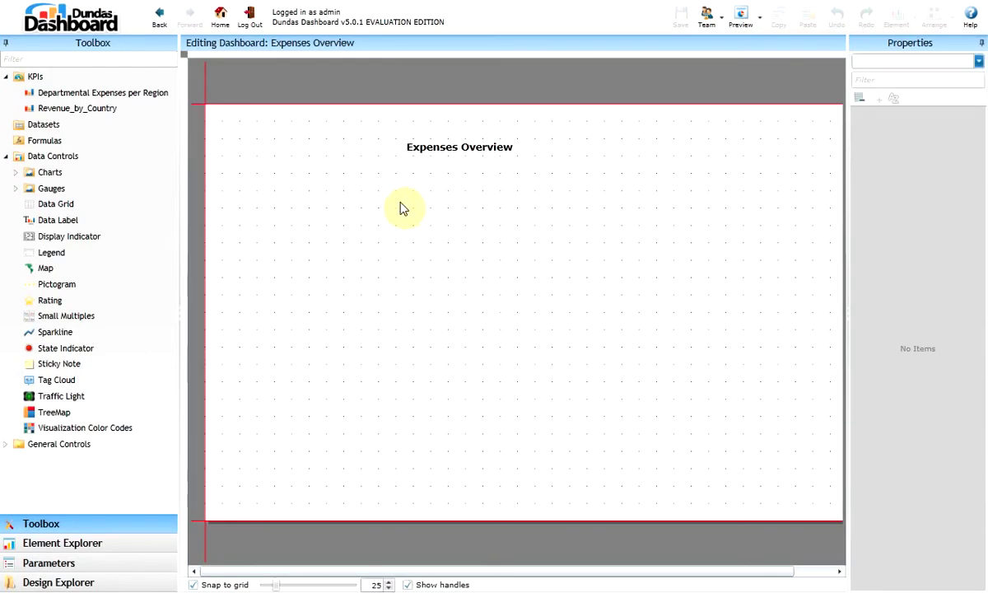
{"action": "left_click", "coordinate": [15, 174]}
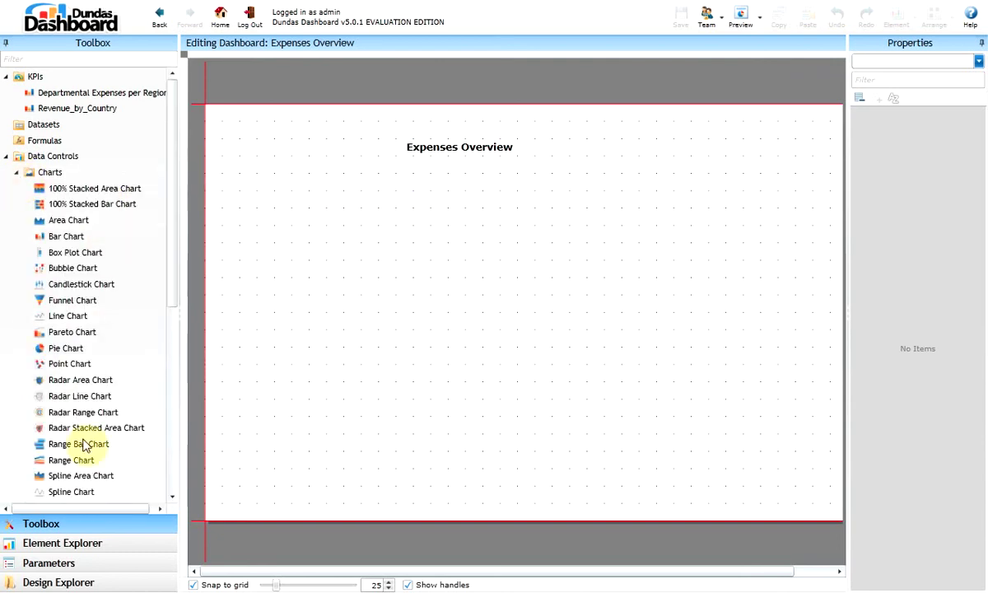
{"action": "scroll", "coordinate": [111, 457], "scroll_direction": "down", "scroll_amount": 2}
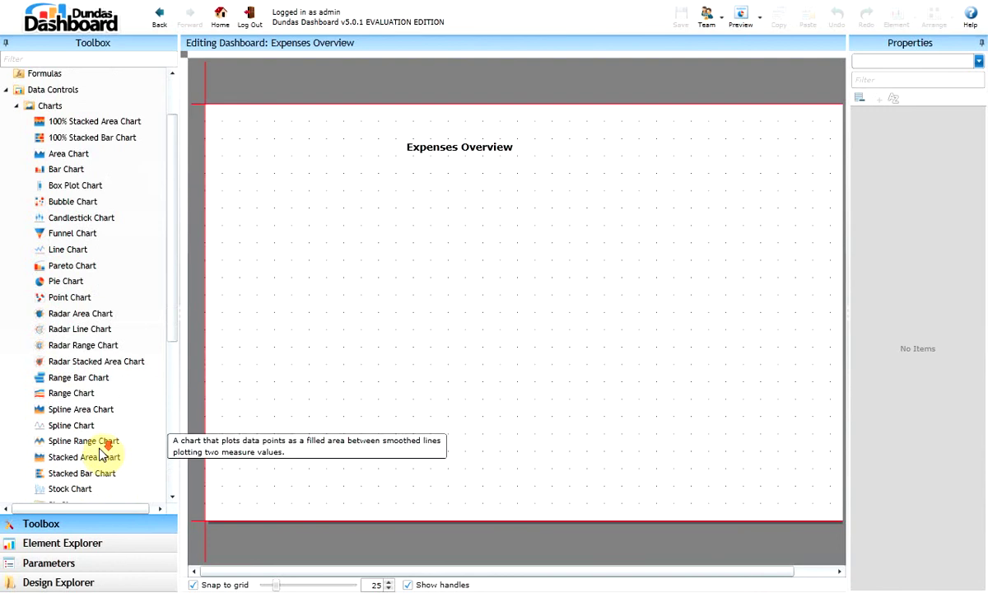
{"action": "scroll", "coordinate": [100, 454], "scroll_direction": "down", "scroll_amount": 3}
{"action": "mouse_move", "coordinate": [93, 373]}
{"action": "left_mouse_down"}
{"action": "mouse_move", "coordinate": [403, 344]}
{"action": "mouse_move", "coordinate": [435, 265]}
{"action": "left_mouse_up"}
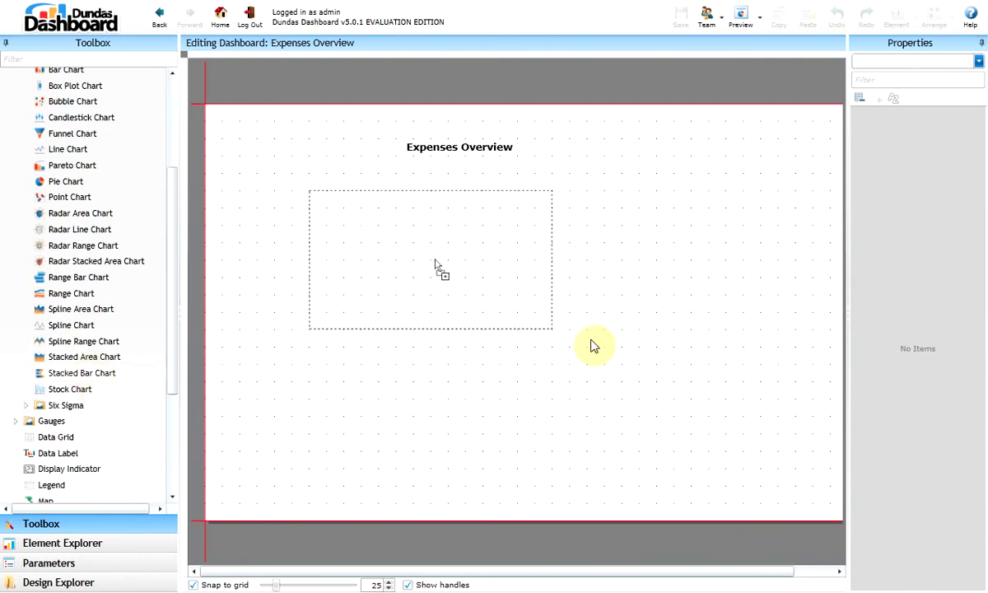
{"action": "mouse_move", "coordinate": [590, 346]}
{"action": "left_mouse_down"}
{"action": "mouse_move", "coordinate": [552, 331]}
{"action": "mouse_move", "coordinate": [674, 444]}
{"action": "left_mouse_up"}
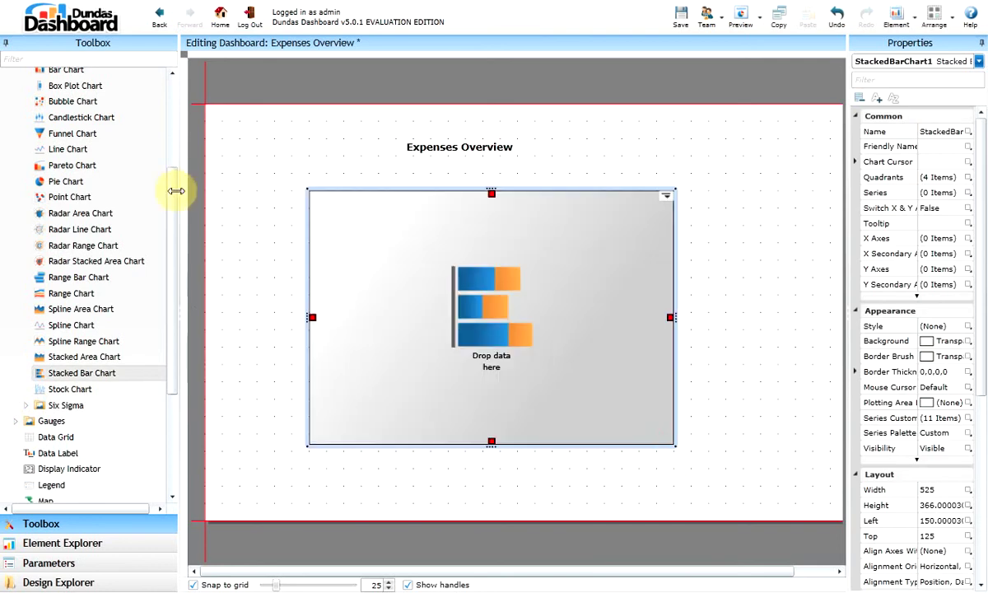
{"action": "mouse_move", "coordinate": [172, 194]}
{"action": "left_mouse_down"}
{"action": "mouse_move", "coordinate": [122, 99]}
{"action": "mouse_move", "coordinate": [517, 368]}
{"action": "left_mouse_up"}
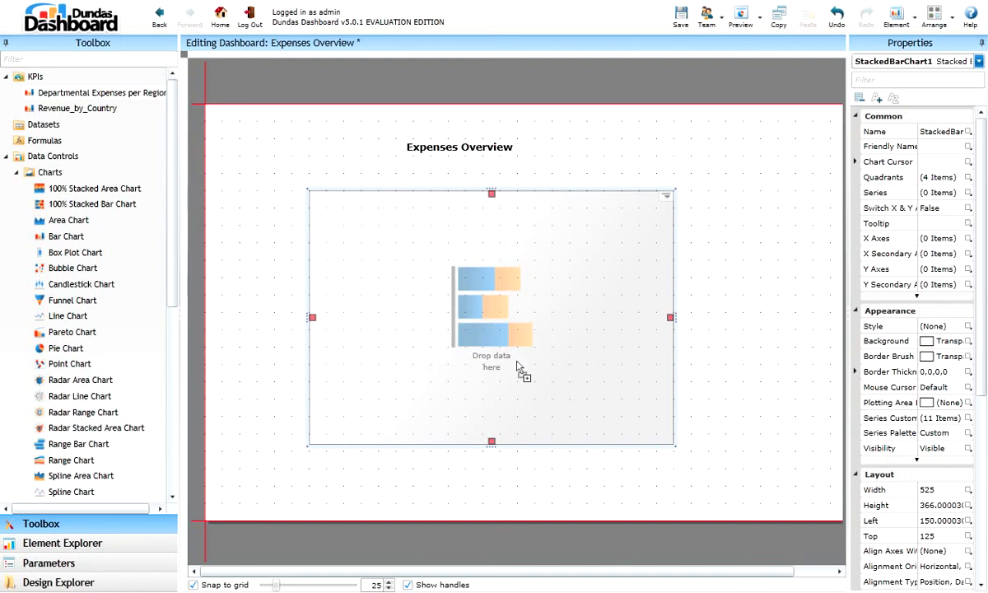
- Bind the Departmental Expenses KPI to the chart and set its X-axis label text to #REGION
{"action": "left_click_drag", "start_coordinate": [516, 363], "coordinate": [516, 360]}
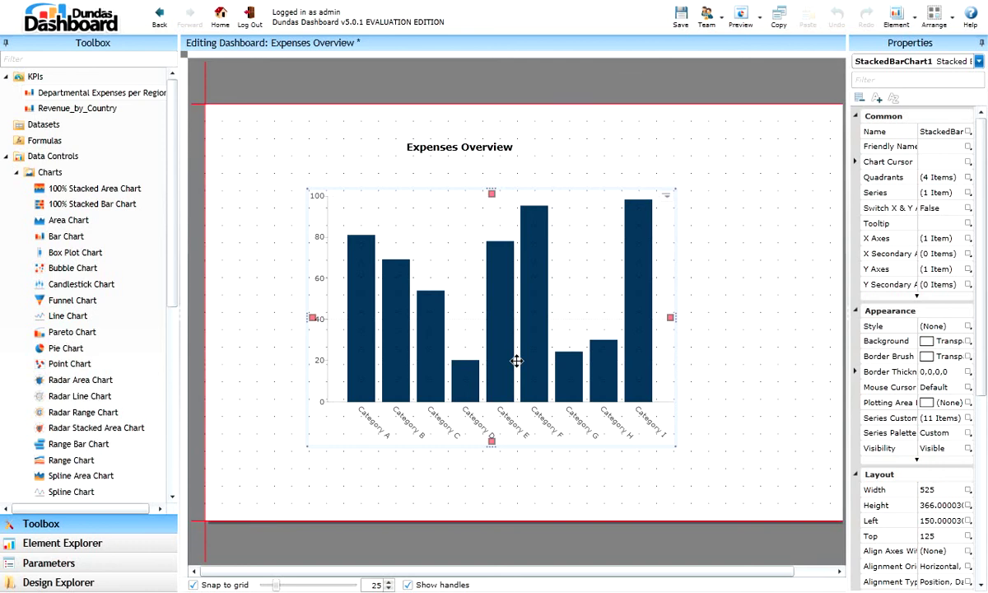
{"action": "left_click", "coordinate": [895, 192]}
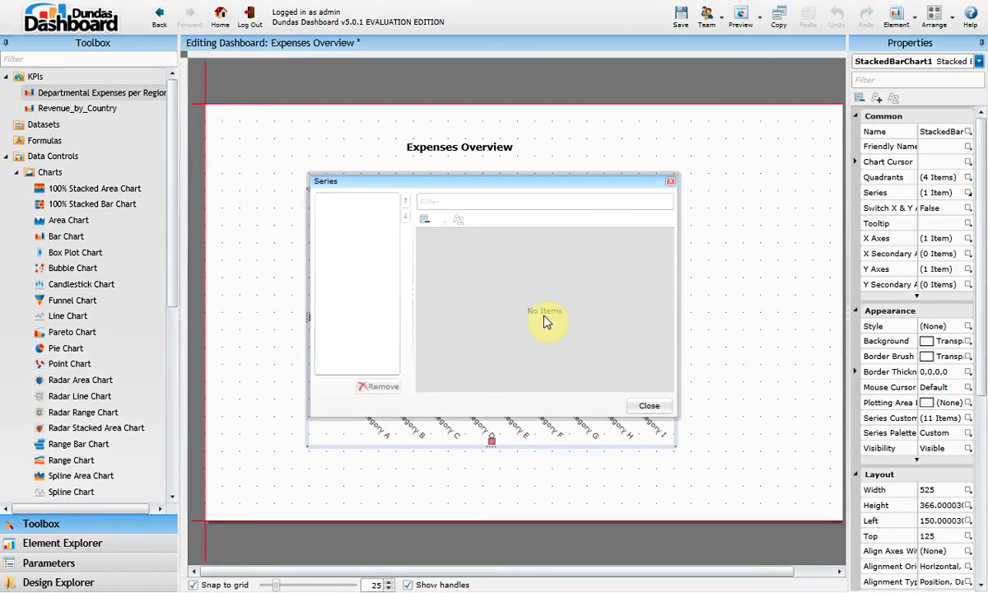
{"action": "scroll", "coordinate": [506, 309], "scroll_direction": "down", "scroll_amount": 1}
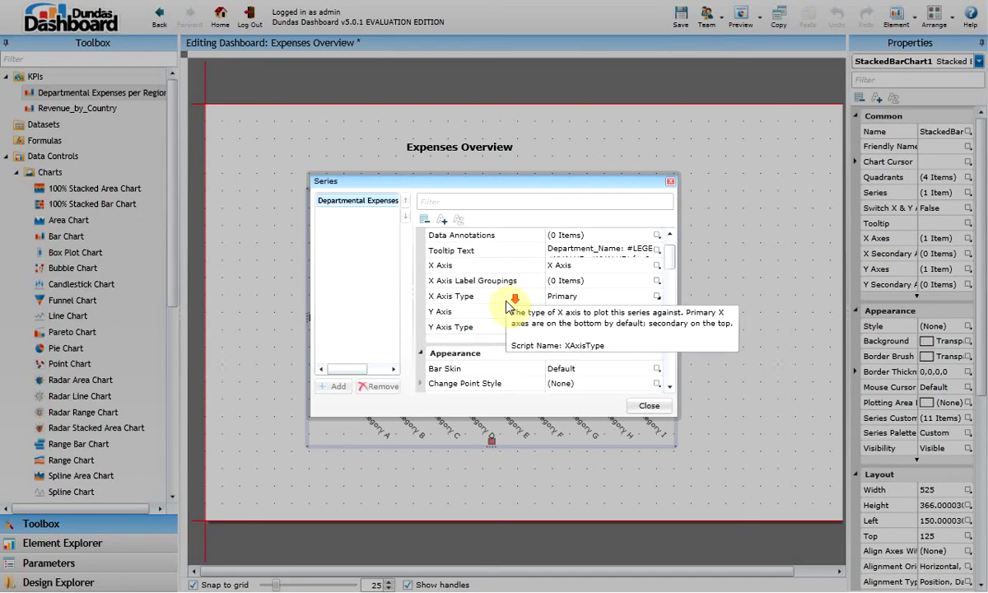
{"action": "scroll", "coordinate": [514, 311], "scroll_direction": "down", "scroll_amount": 2}
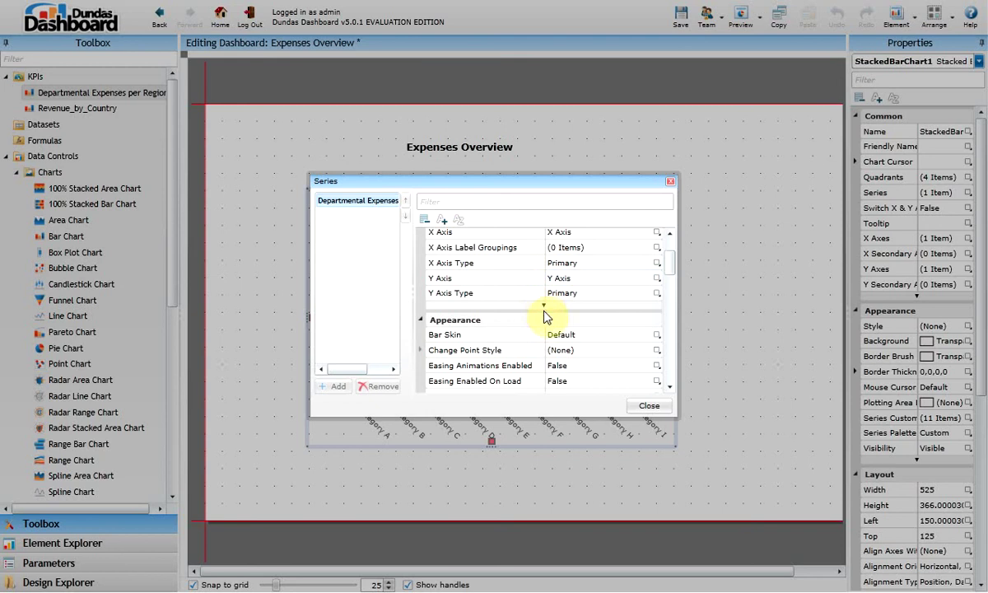
{"action": "left_click", "coordinate": [544, 305]}
{"action": "left_click", "coordinate": [622, 375]}
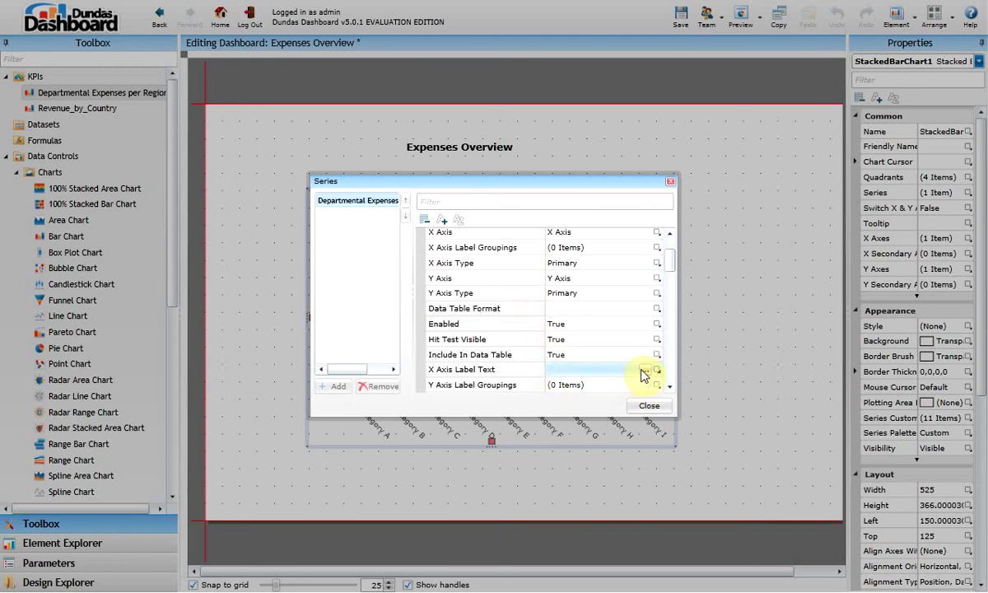
{"action": "left_click", "coordinate": [645, 371]}
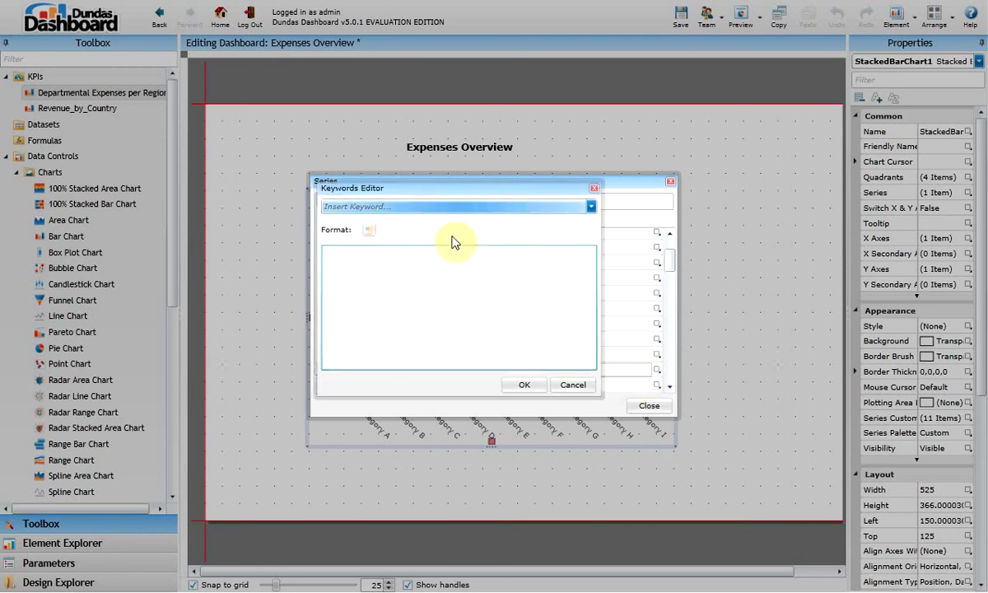
{"action": "left_click", "coordinate": [451, 207]}
{"action": "left_click", "coordinate": [403, 255]}
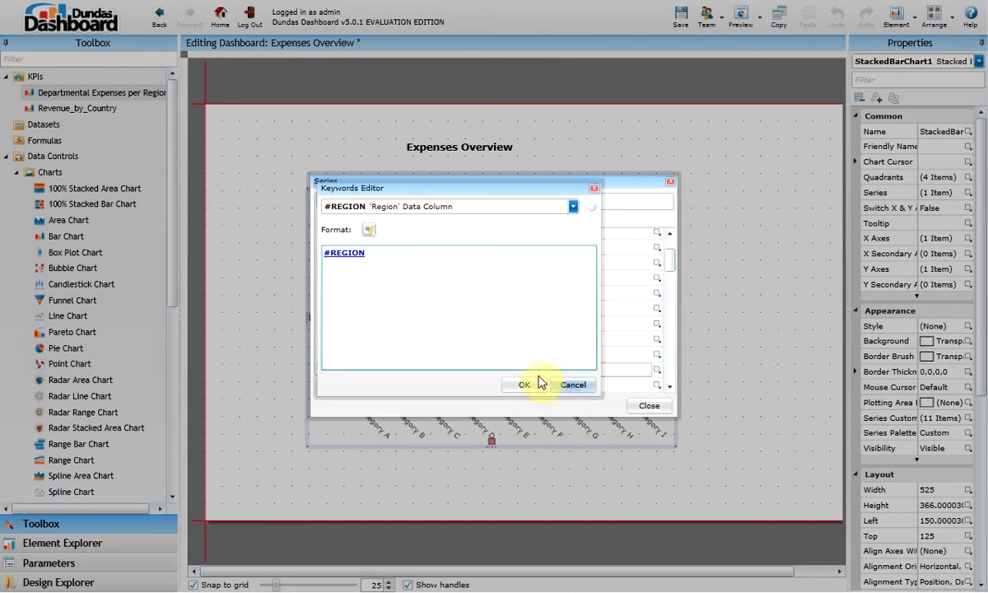
{"action": "left_click", "coordinate": [525, 384]}
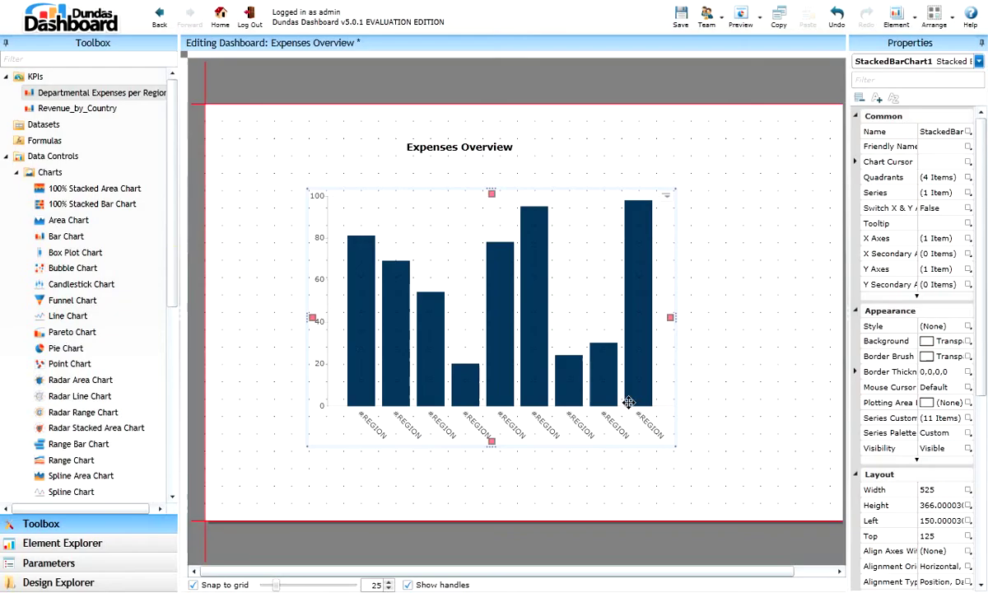
{"action": "left_click", "coordinate": [642, 407]}
- Add a legend to the right of the bar chart
{"action": "left_click_drag", "start_coordinate": [176, 315], "coordinate": [165, 431]}
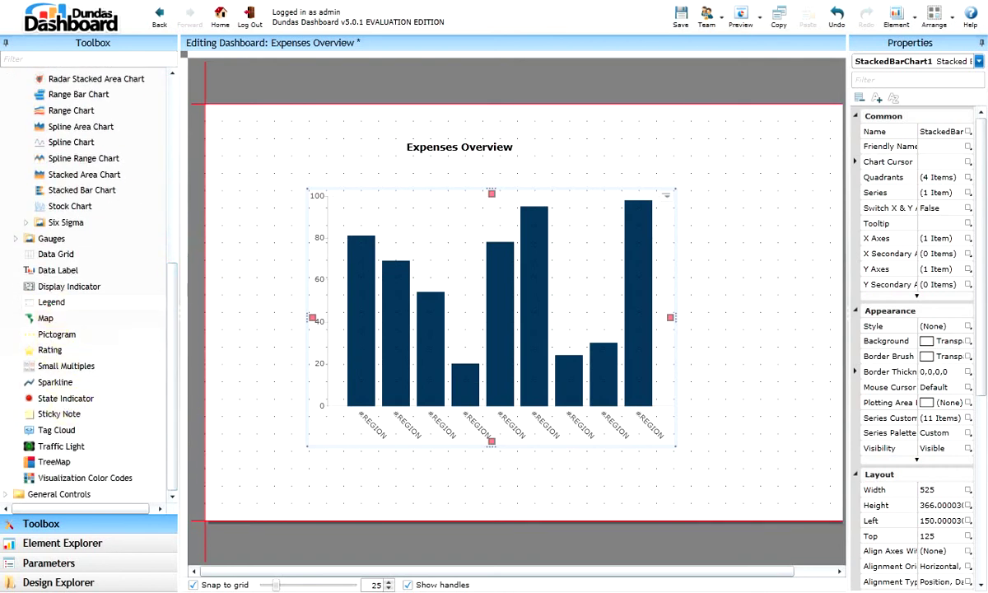
{"action": "left_click_drag", "start_coordinate": [643, 365], "coordinate": [765, 360]}
{"action": "left_click", "coordinate": [634, 328]}
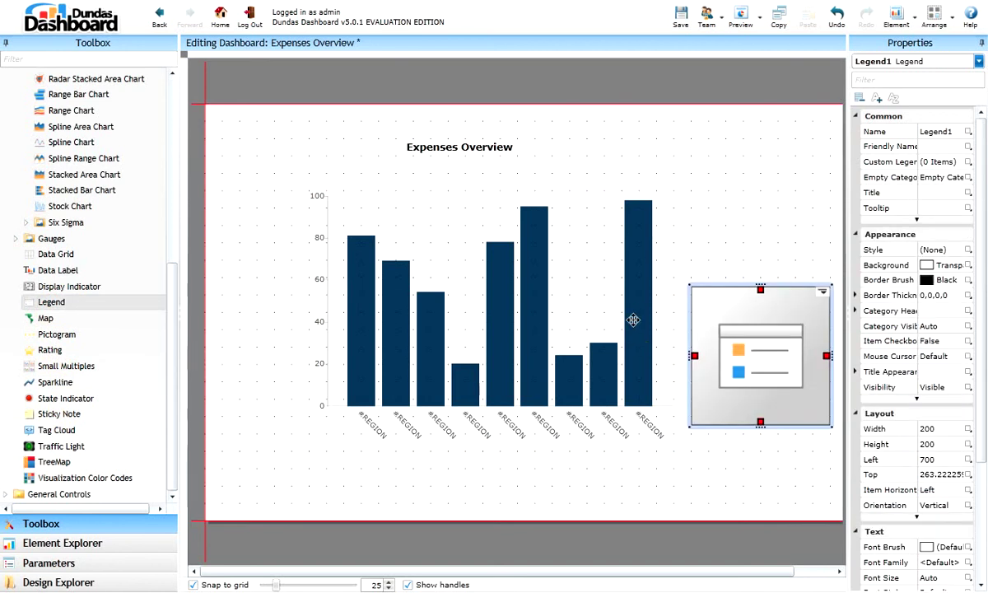
- Set the chart's Legend property to Legend1 and save the dashboard
{"action": "left_click", "coordinate": [633, 320]}
{"action": "scroll", "coordinate": [973, 432], "scroll_direction": "down", "scroll_amount": 1}
{"action": "scroll", "coordinate": [963, 430], "scroll_direction": "down", "scroll_amount": 1}
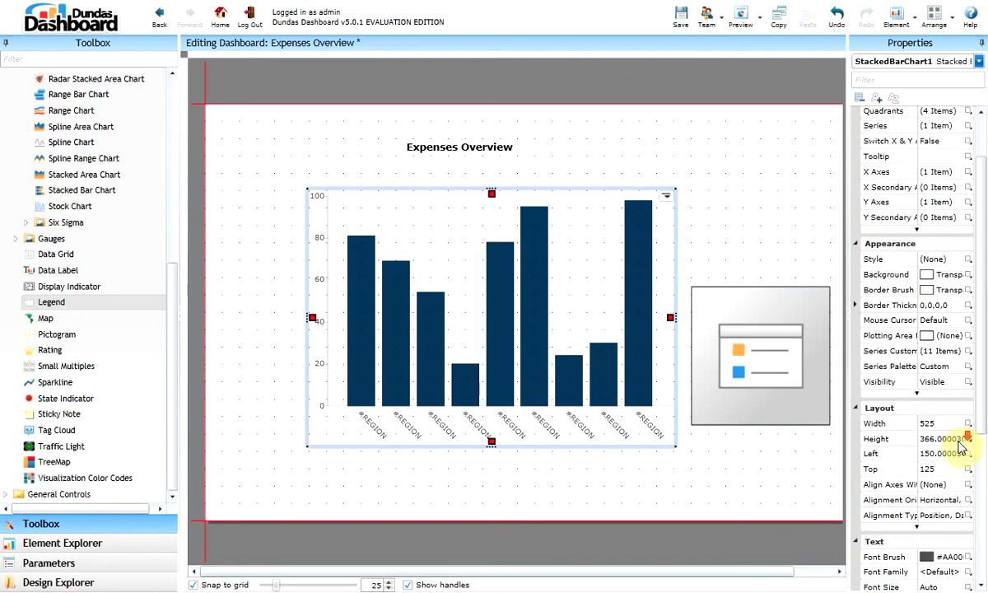
{"action": "scroll", "coordinate": [963, 447], "scroll_direction": "down", "scroll_amount": 2}
{"action": "scroll", "coordinate": [955, 463], "scroll_direction": "down", "scroll_amount": 1}
{"action": "scroll", "coordinate": [951, 467], "scroll_direction": "down", "scroll_amount": 3}
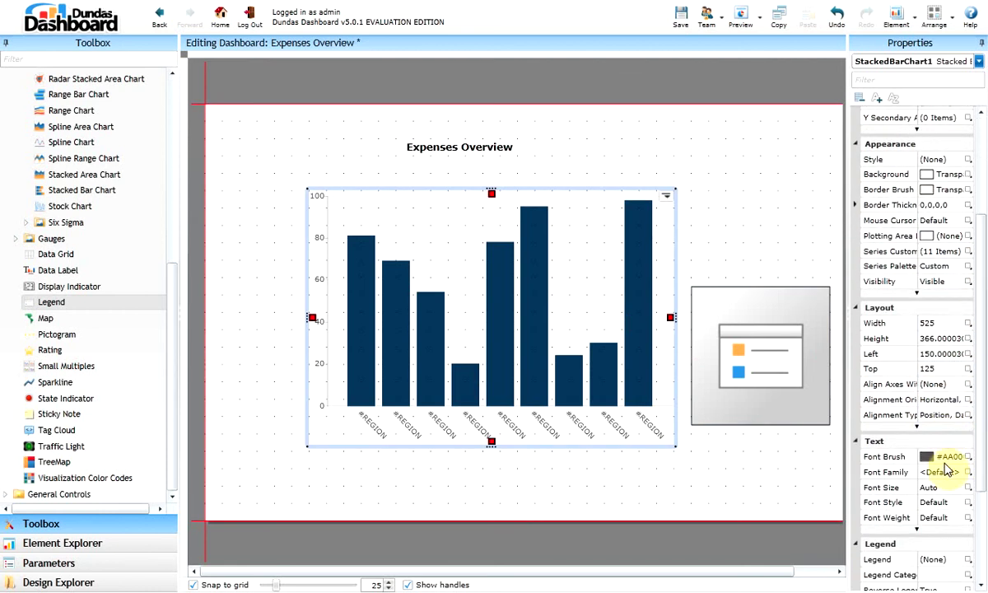
{"action": "scroll", "coordinate": [955, 467], "scroll_direction": "down", "scroll_amount": 4}
{"action": "scroll", "coordinate": [946, 465], "scroll_direction": "down", "scroll_amount": 1}
{"action": "left_click", "coordinate": [941, 459]}
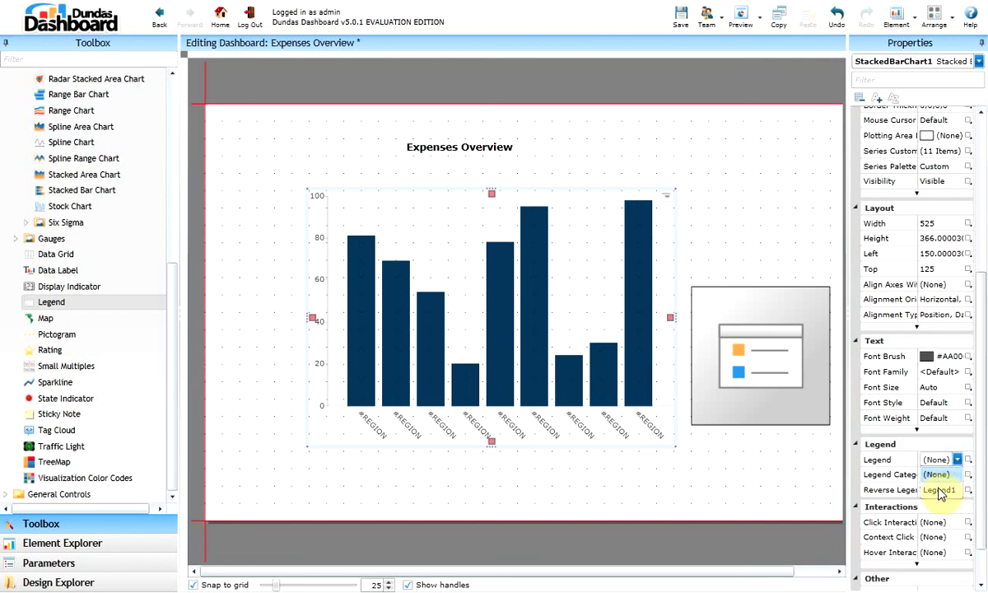
{"action": "left_click", "coordinate": [934, 475]}
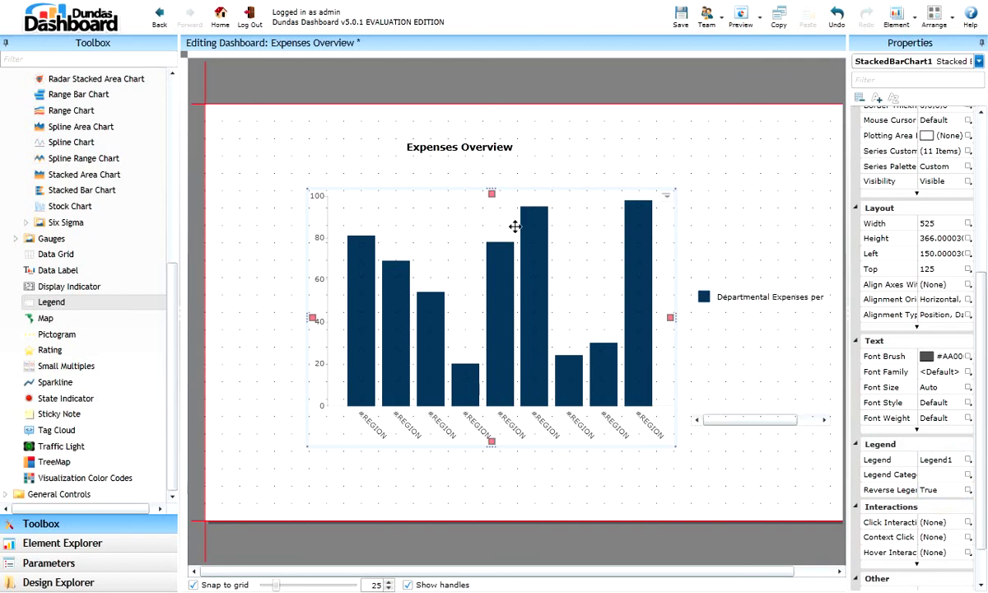
{"action": "left_click", "coordinate": [680, 16]}
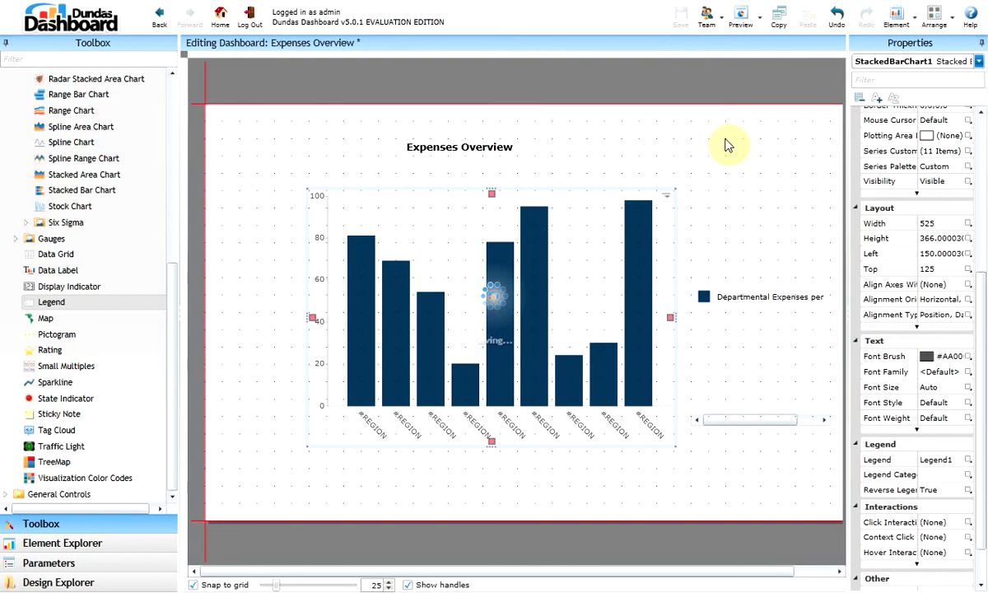
{"action": "left_click", "coordinate": [740, 32]}
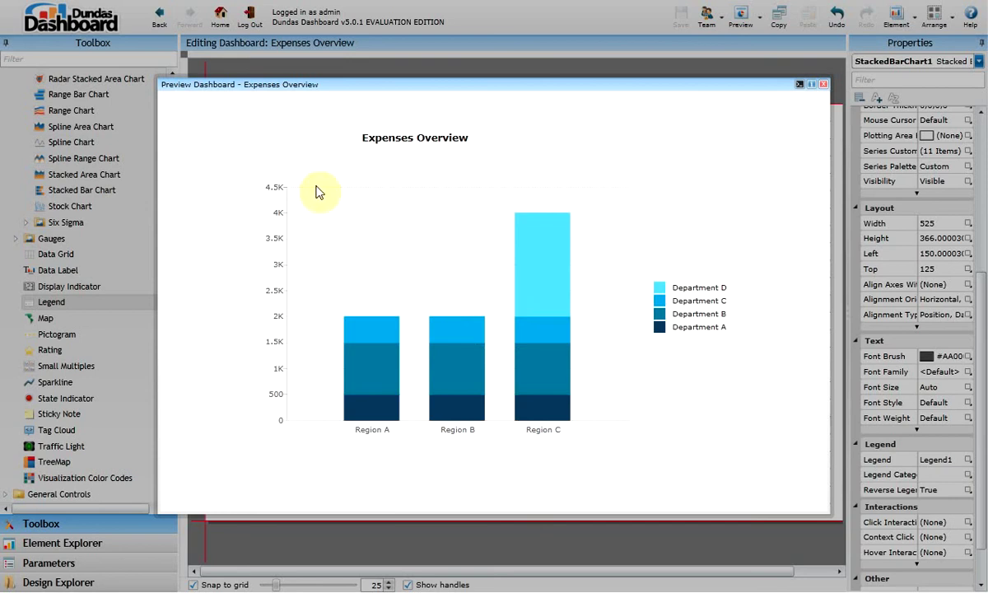
- Inspect the Region A bar and the Region B Department B value in the preview
{"action": "left_click", "coordinate": [372, 362]}
{"action": "left_click", "coordinate": [454, 356]}
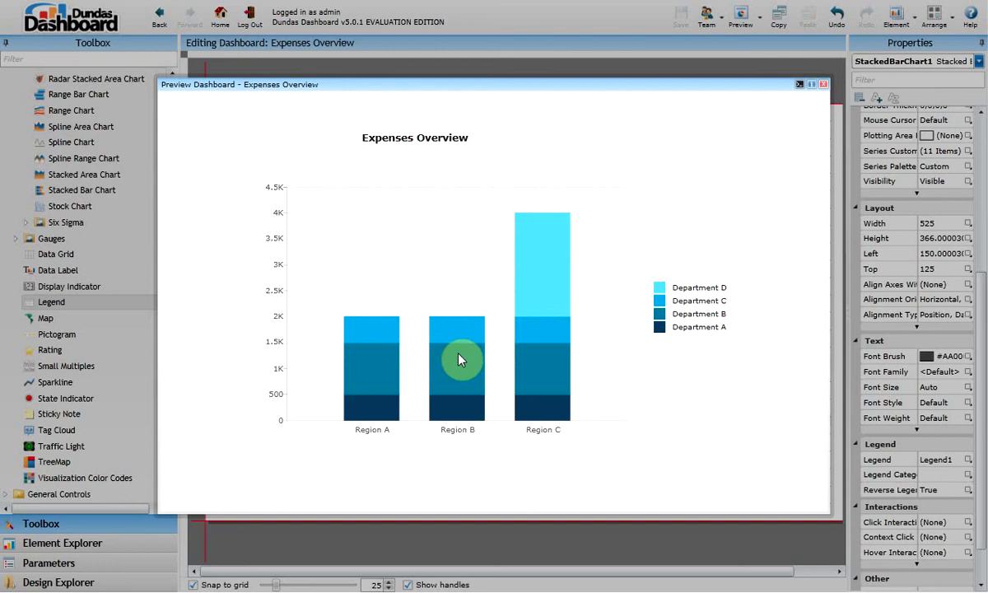